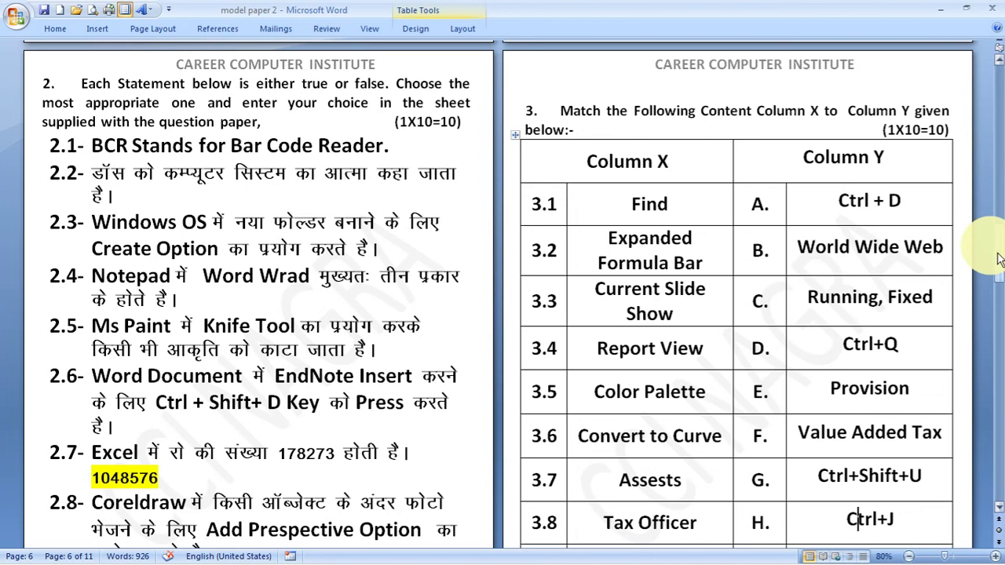
Add the answer number (1) after Ctrl+F in Column Y of the question 3 matching table
left_click_drag(998, 260, 998, 257)
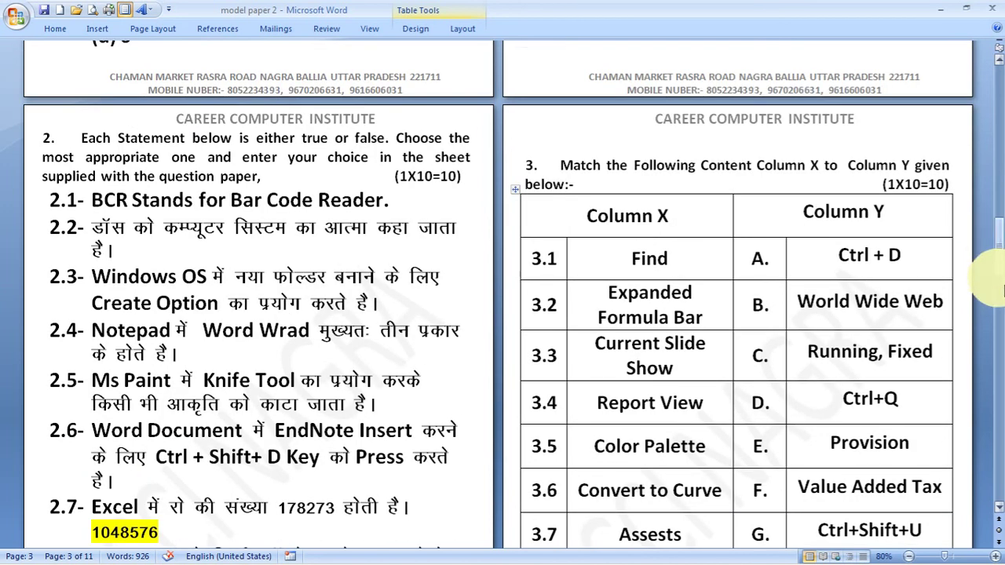
scroll(999, 514, "down", 5)
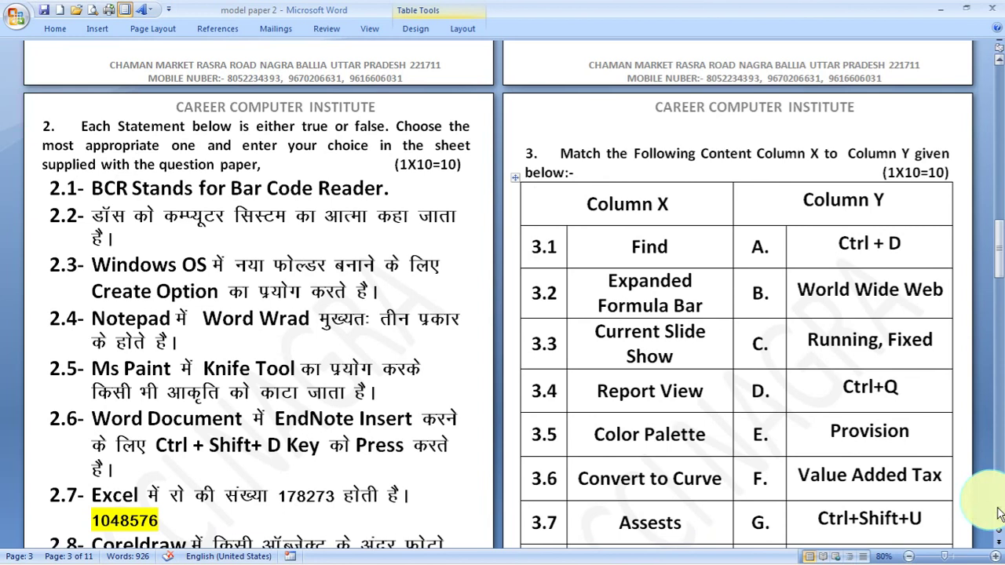
scroll(999, 515, "down", 1)
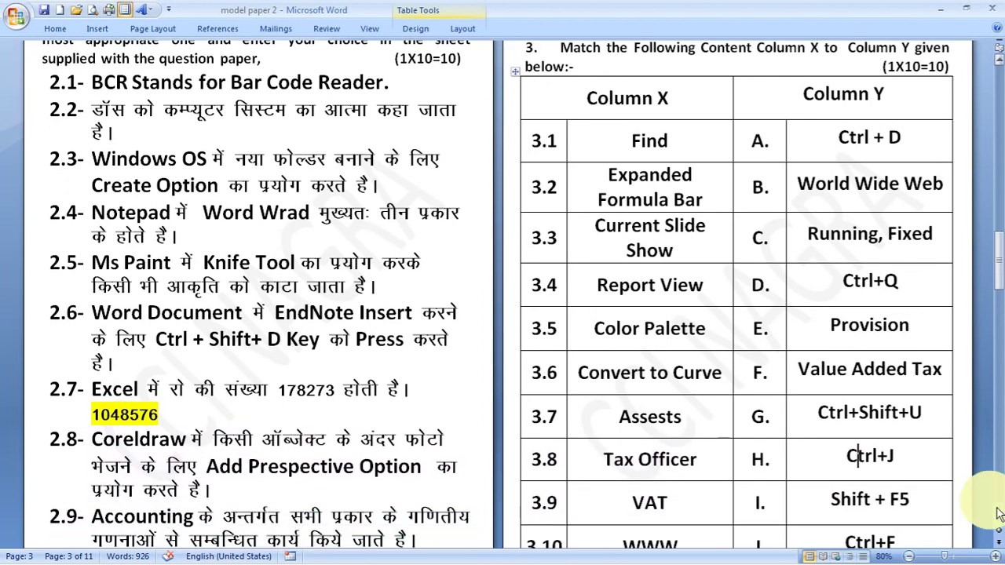
scroll(999, 515, "down", 2)
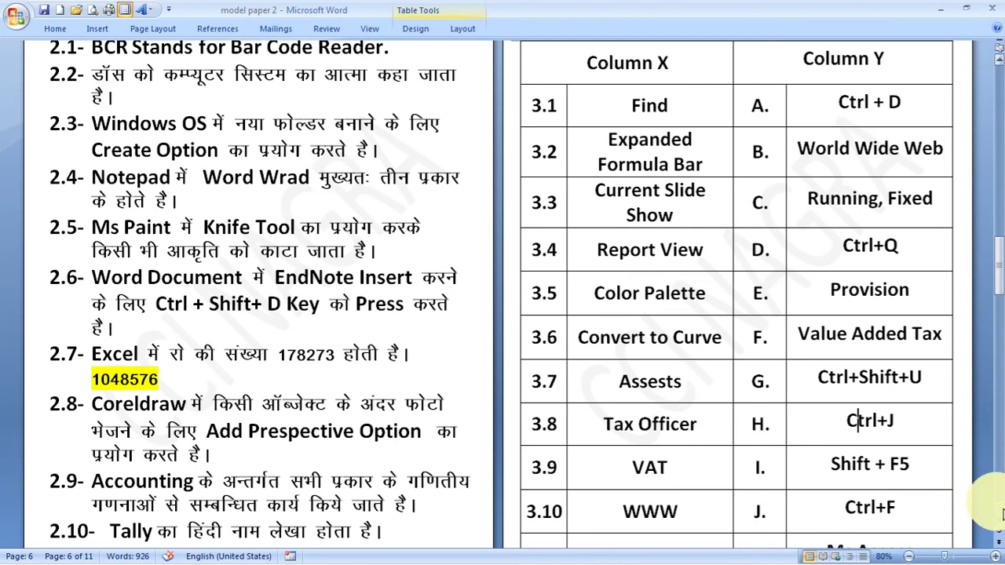
scroll(991, 512, "down", 2)
scroll(991, 512, "down", 1)
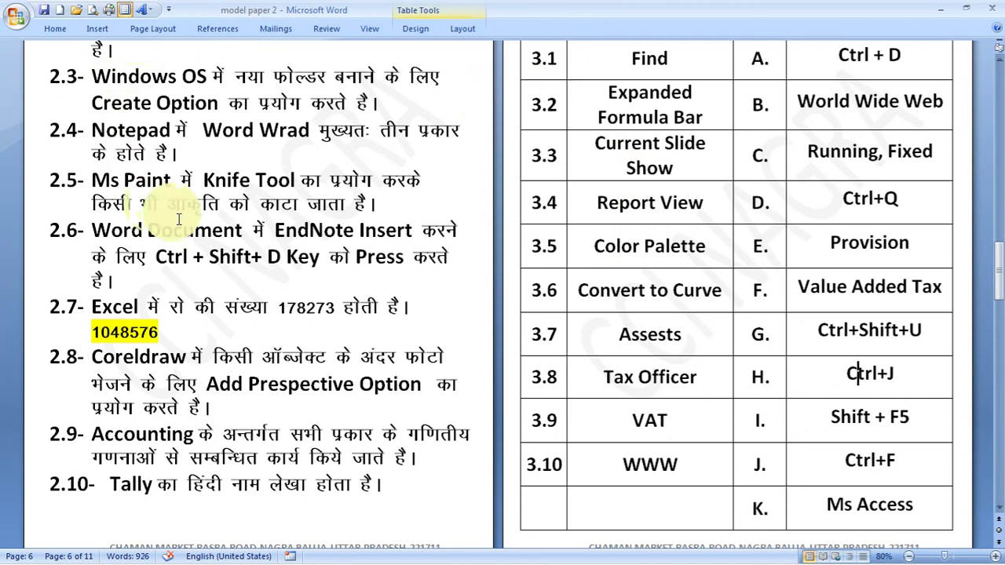
left_click(247, 132)
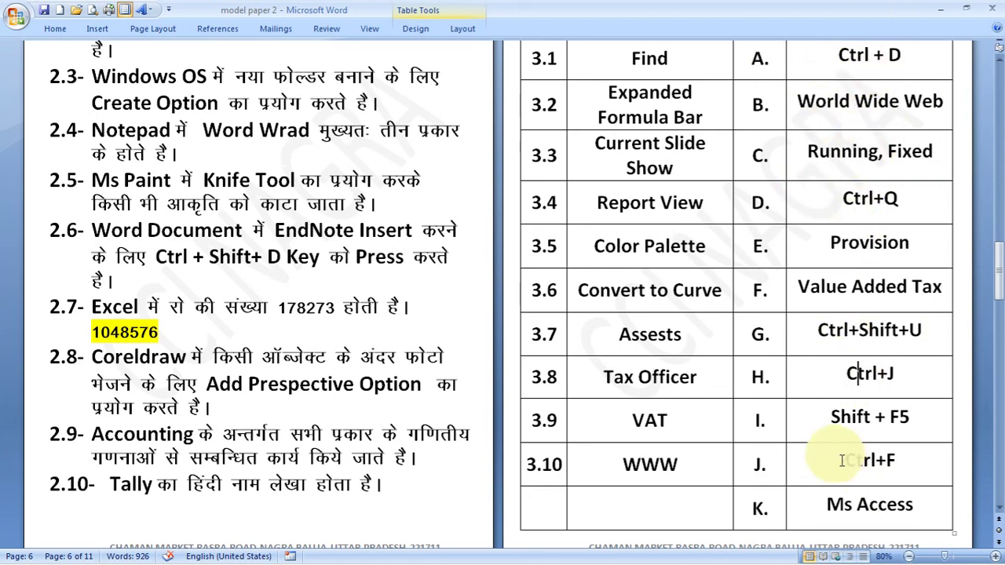
left_click_drag(847, 460, 899, 460)
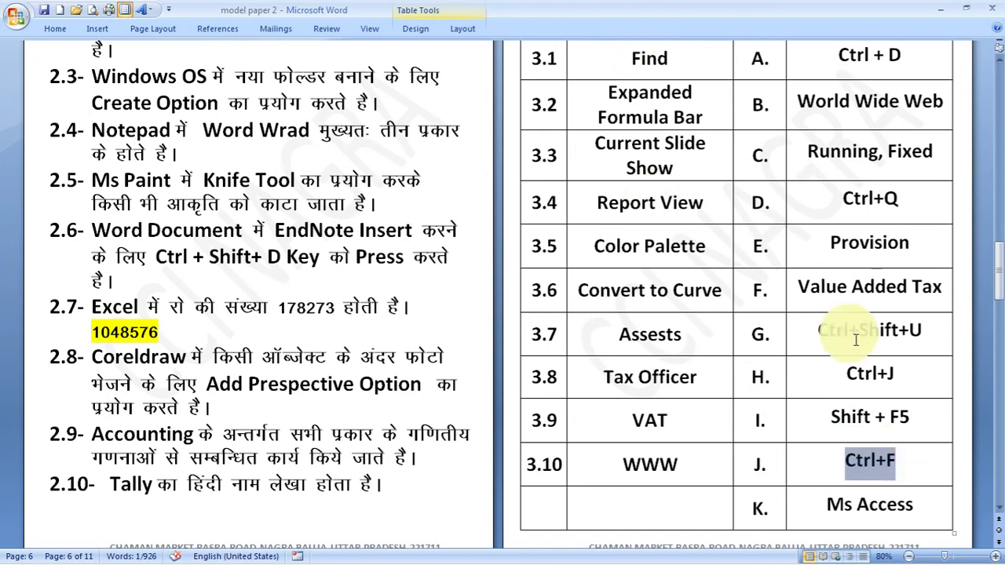
left_click(903, 463)
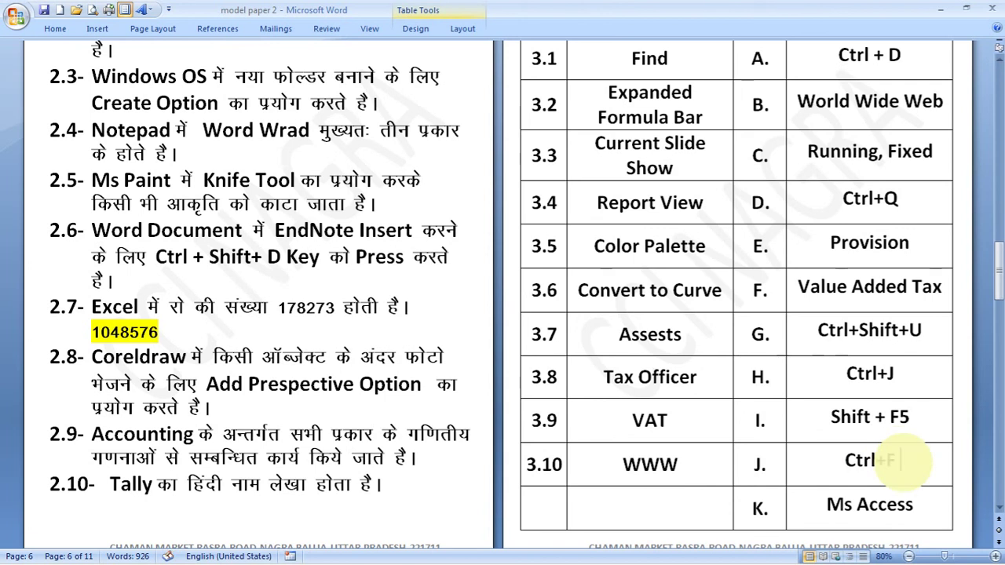
type("(")
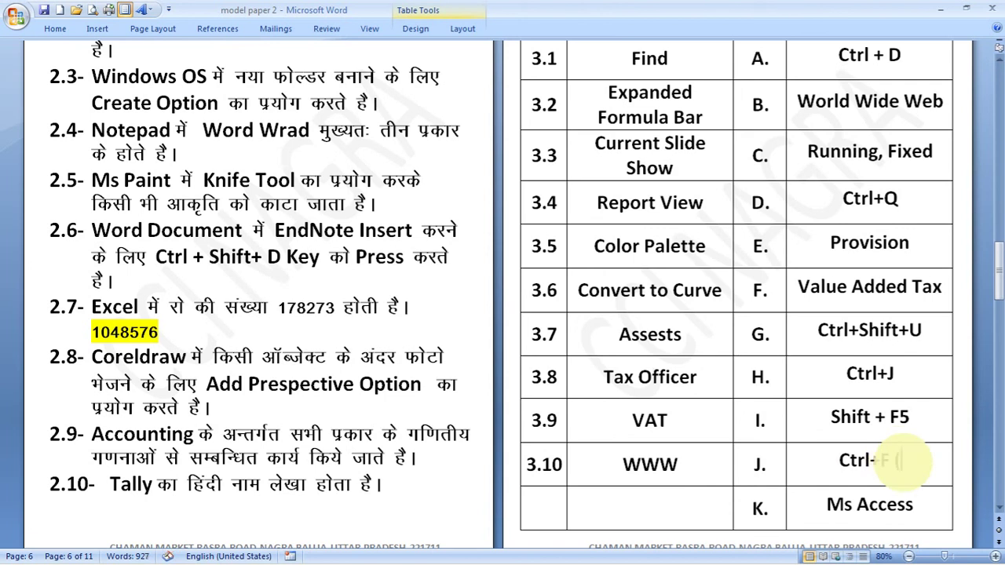
type("1")
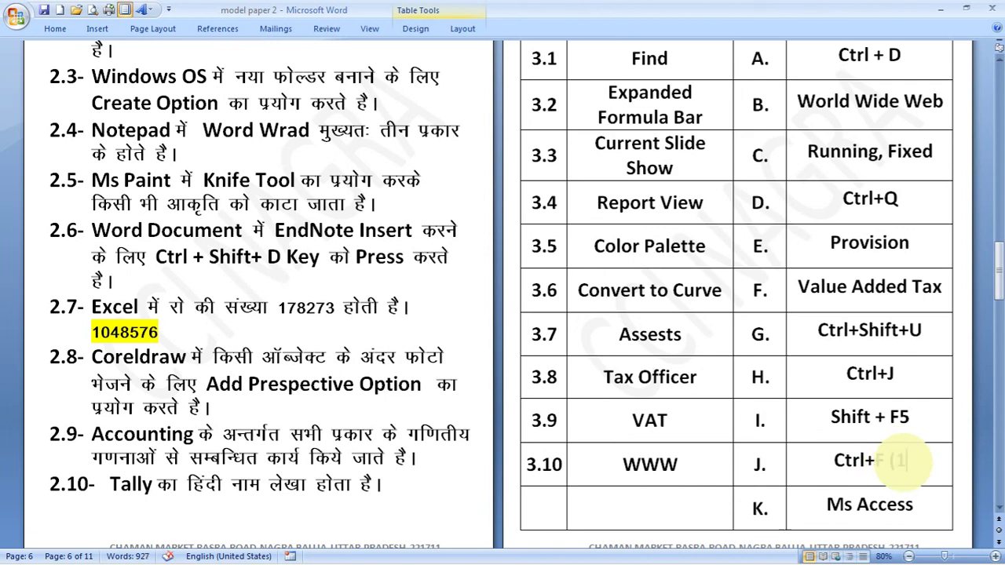
type(")")
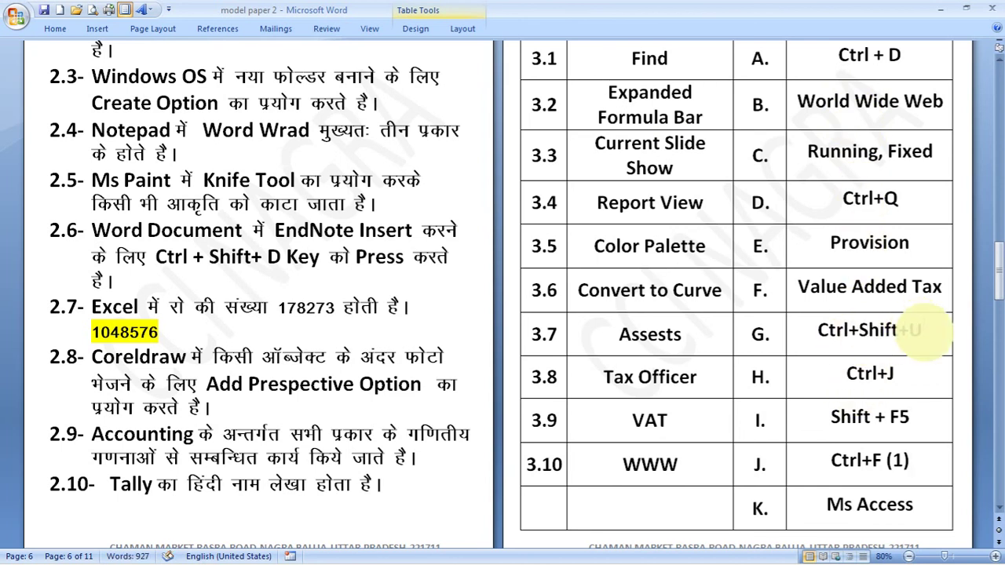
Add the answer numbers (2) after Ctrl+Shift+U and (3) after Shift + F5 in Column Y
type("(")
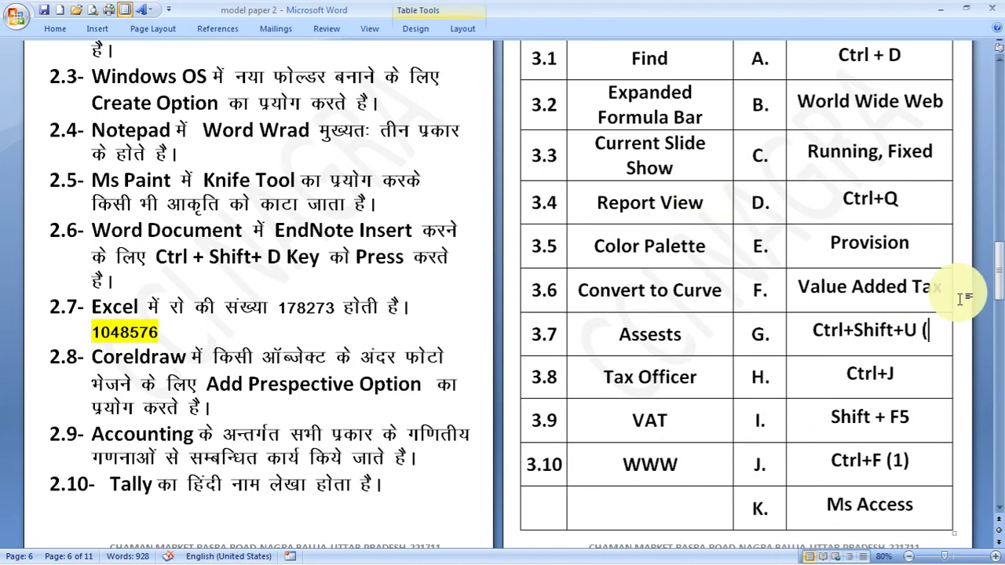
type("2)")
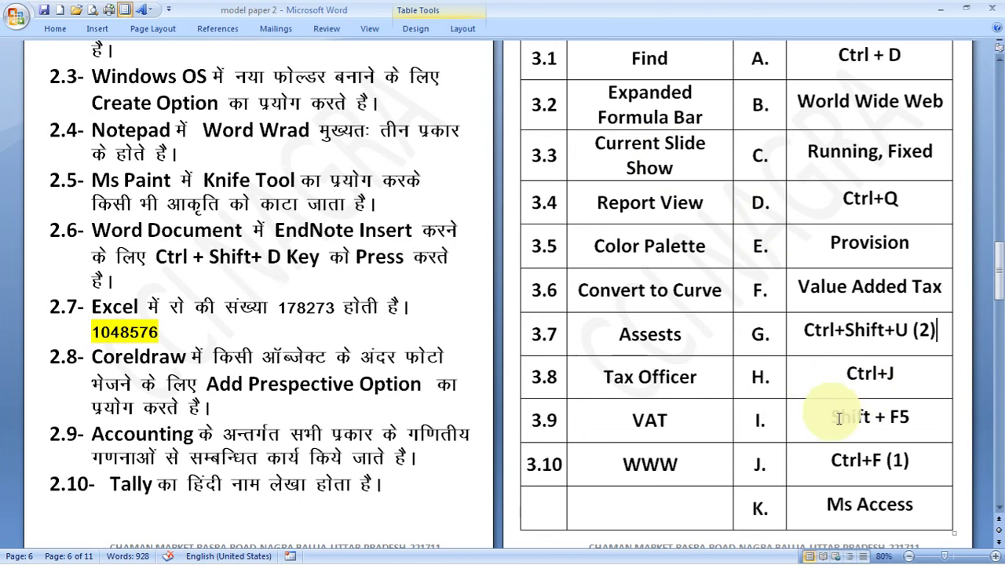
left_click(912, 418)
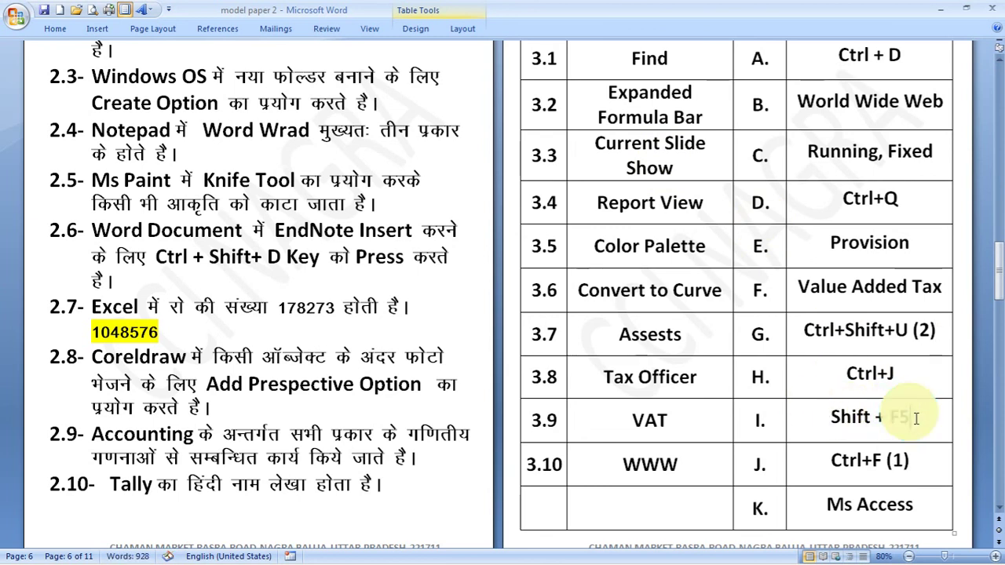
type("(")
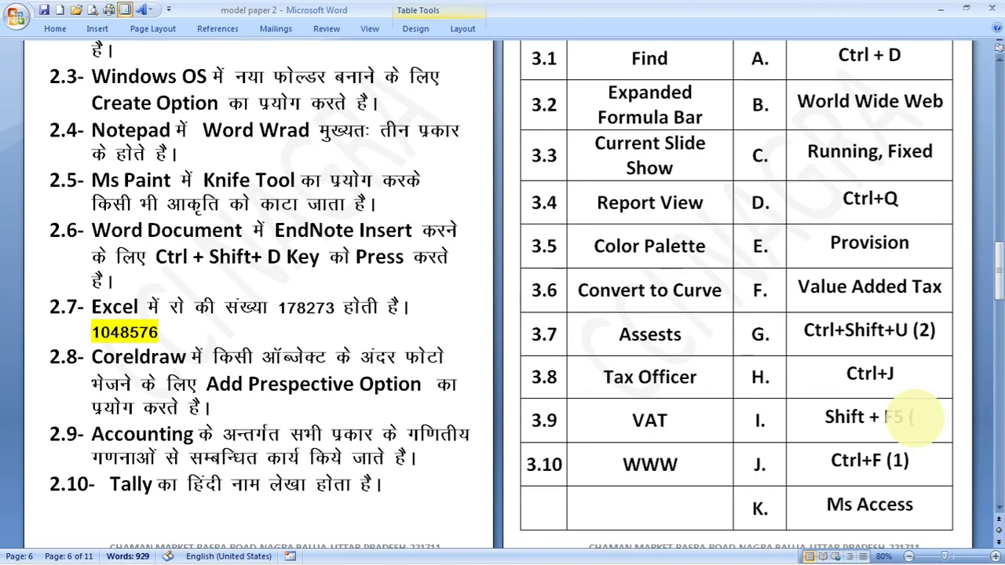
type("3)")
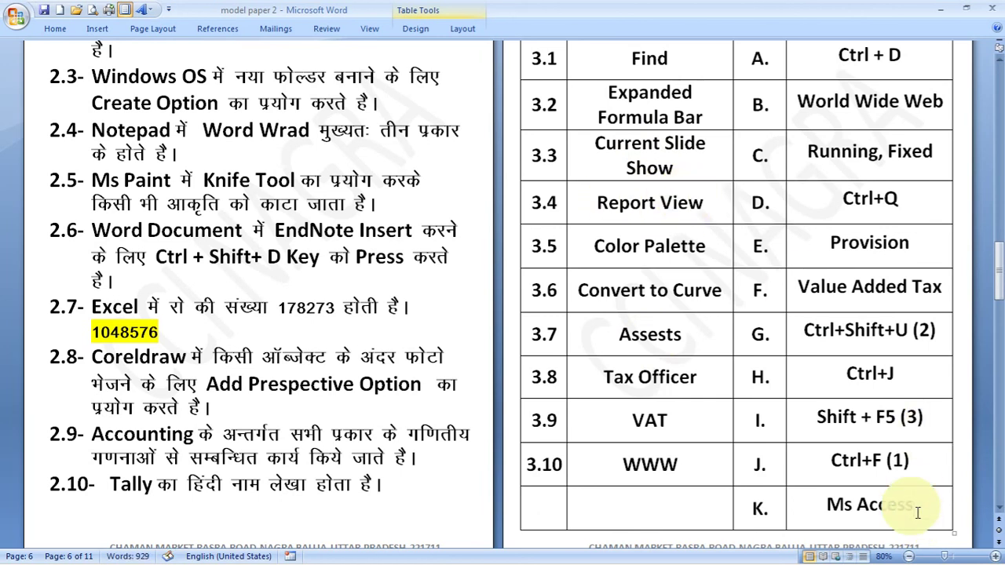
Add the answer numbers (4) after Ms Access and (5) after Ctrl+J in Column Y
type("(")
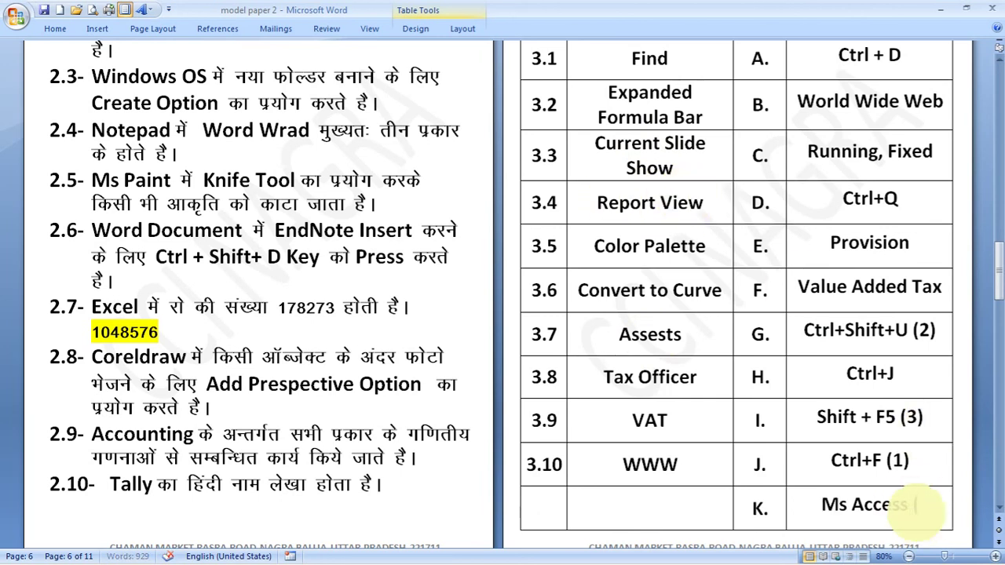
type("4")
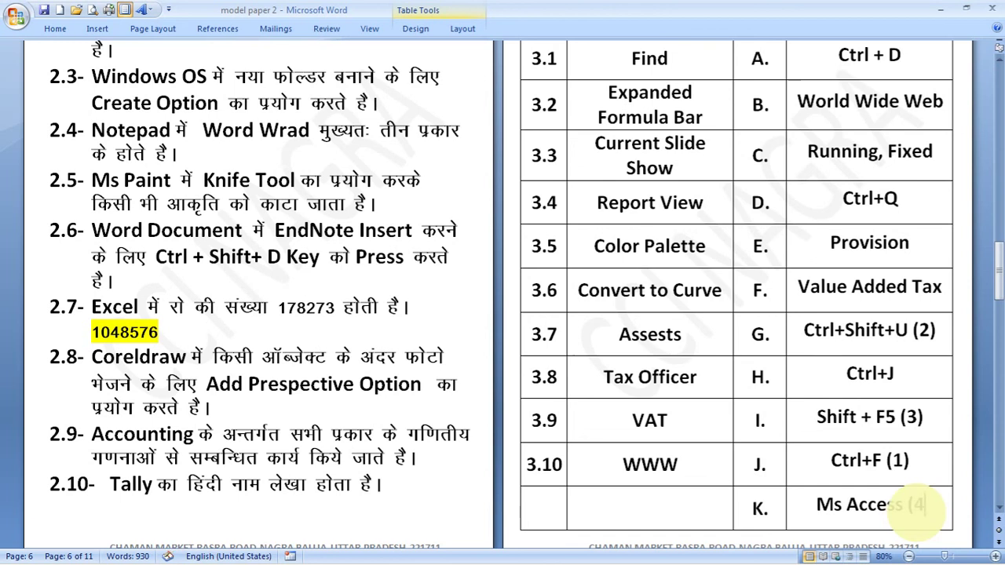
type(")")
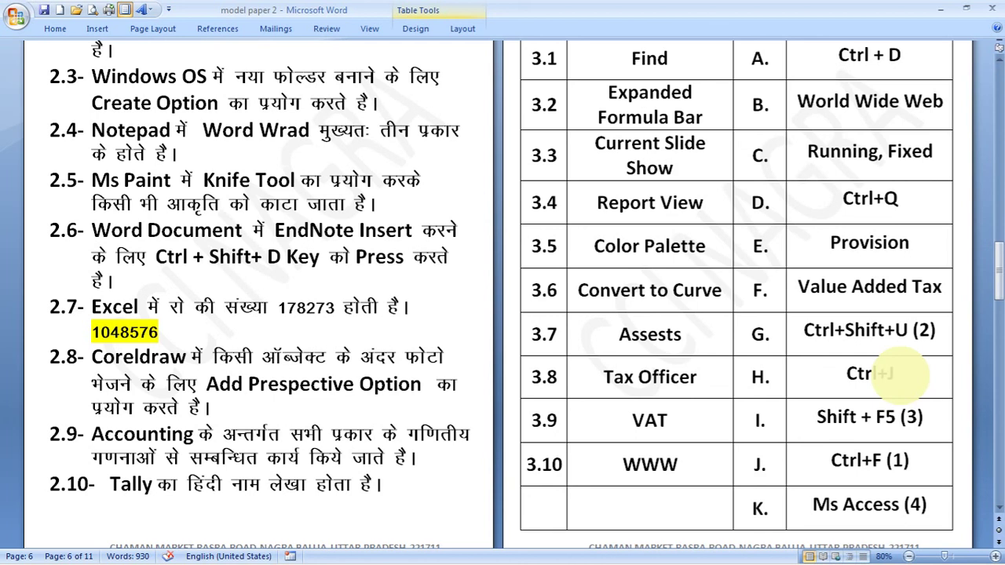
type("(")
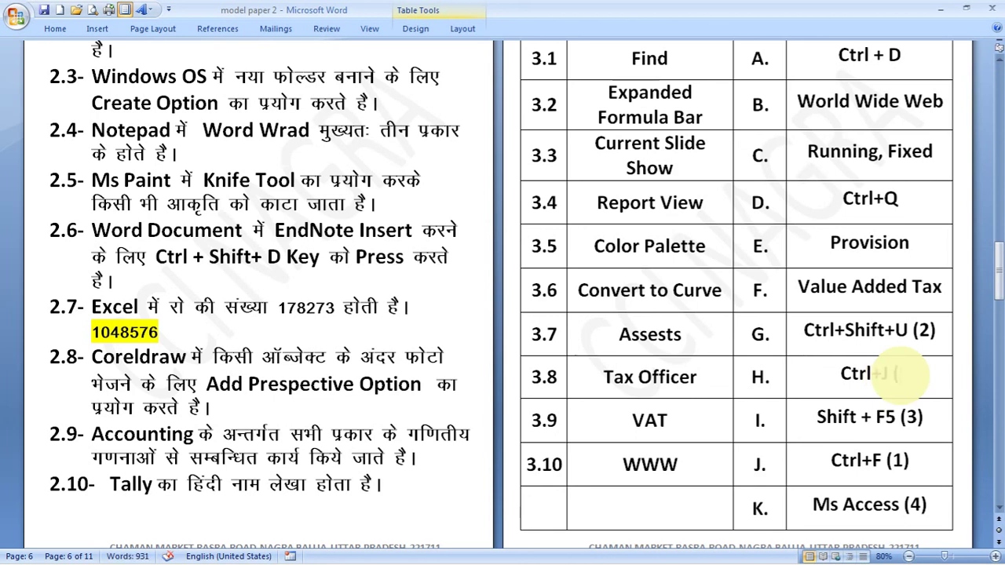
type("5)")
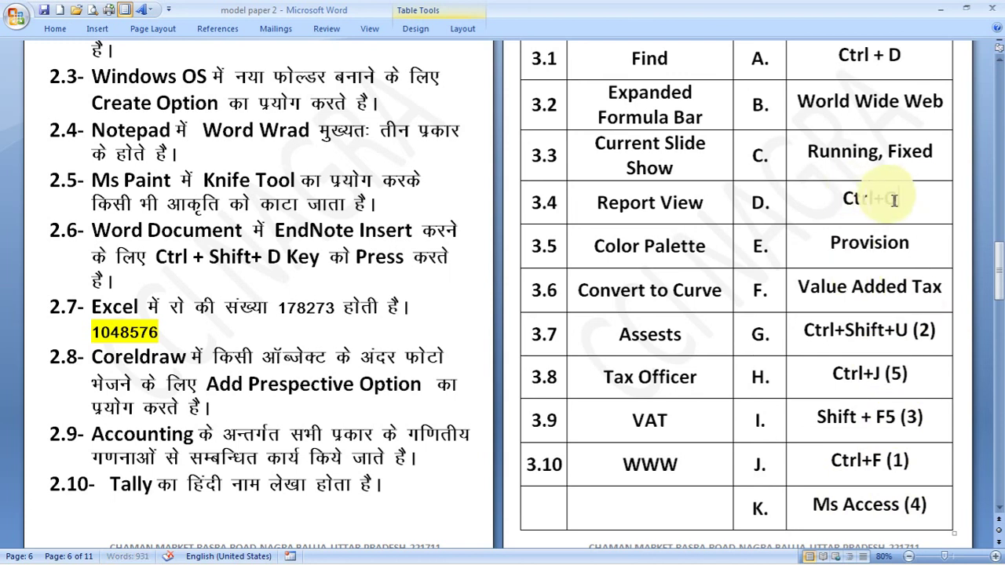
Add the answer numbers (6) after Ctrl+Q and (7) after Running, Fixed in Column Y
type("(")
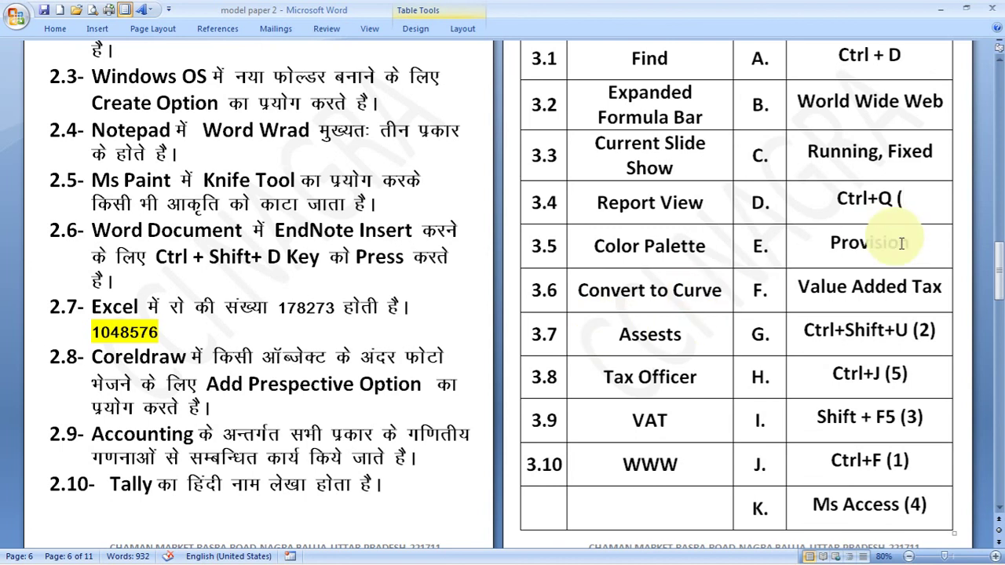
type("6)")
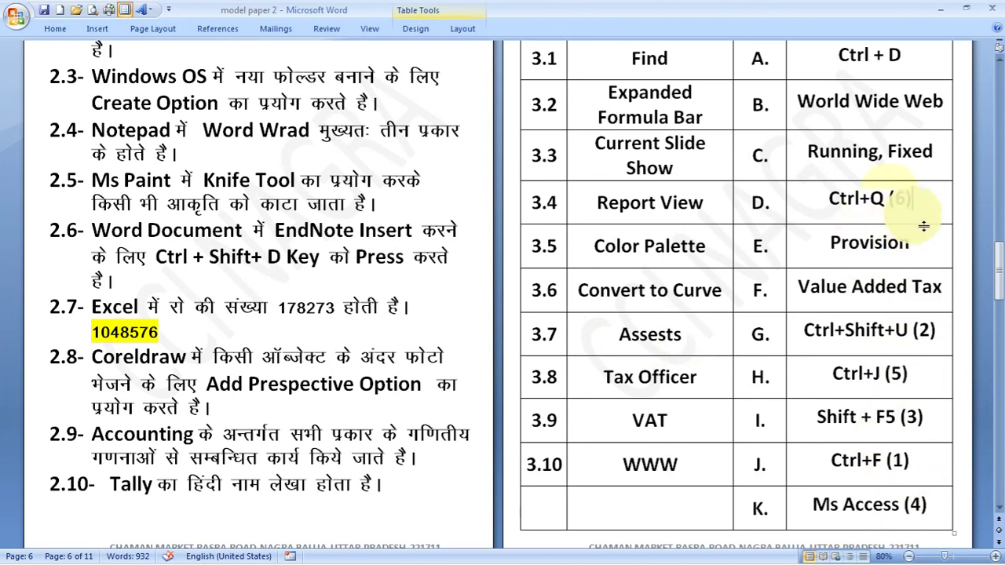
left_click(938, 152)
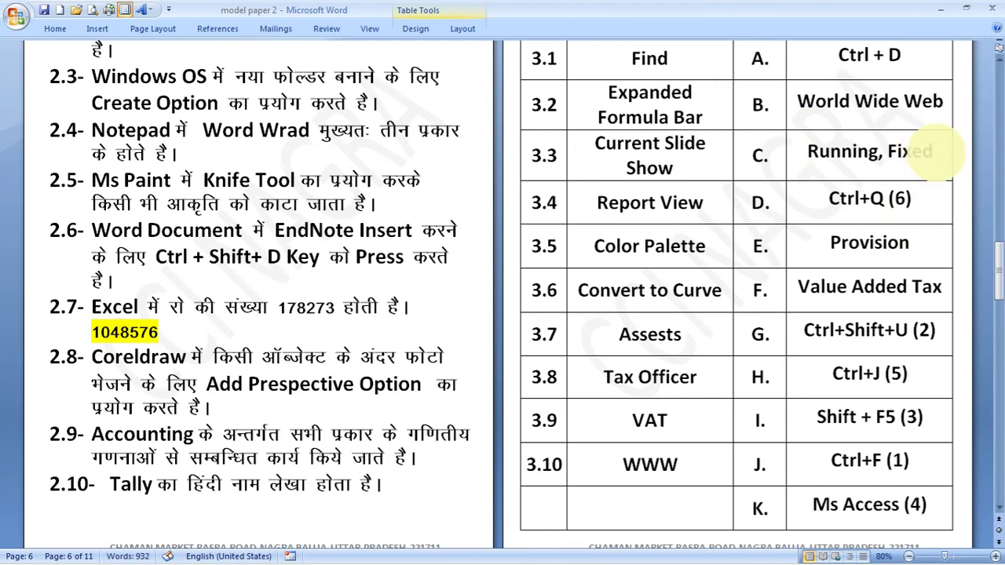
type("(")
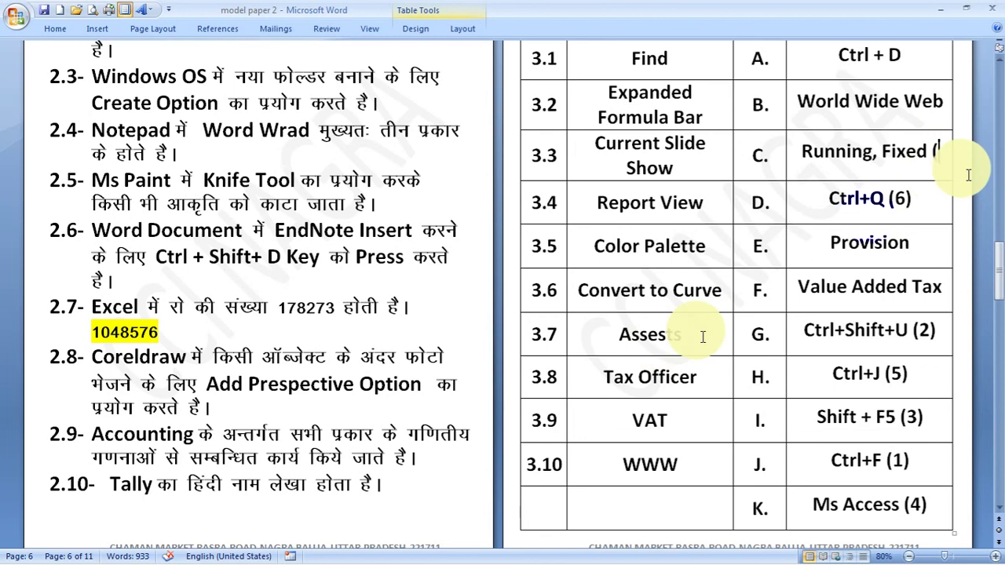
type("7)")
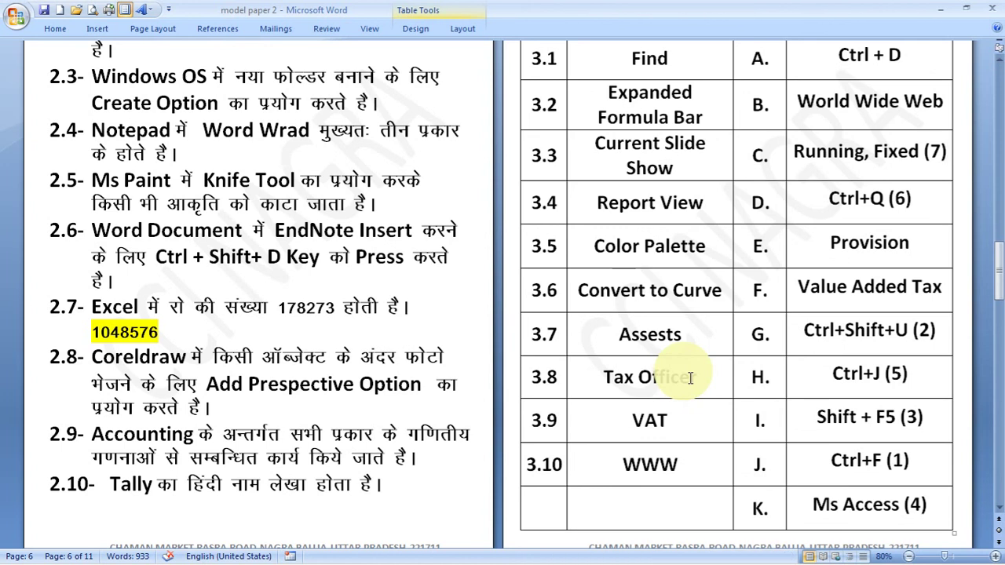
Add the answer numbers (8) after Provision and (9) after Value Added Tax in Column Y
left_click(911, 244)
type("(")
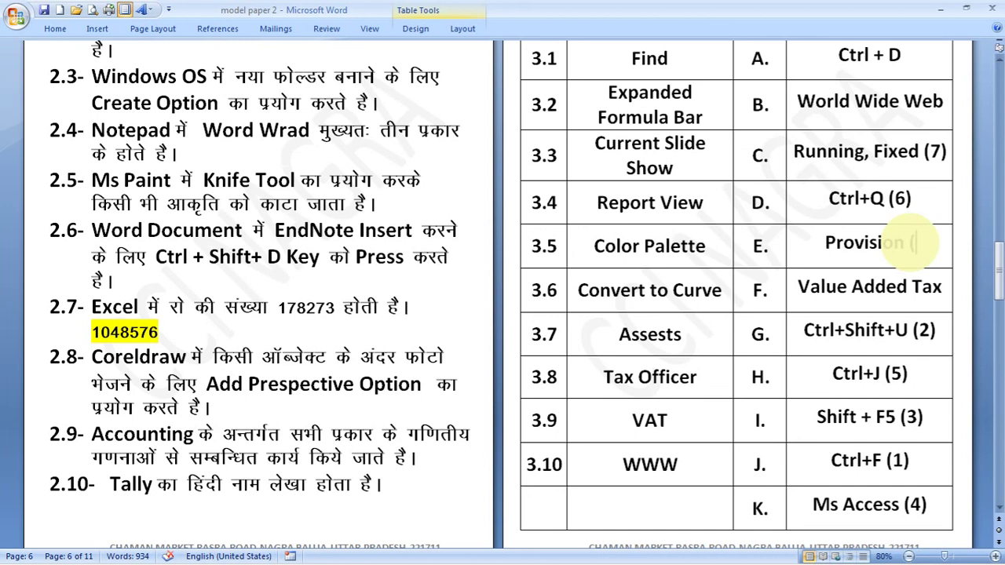
type("8")
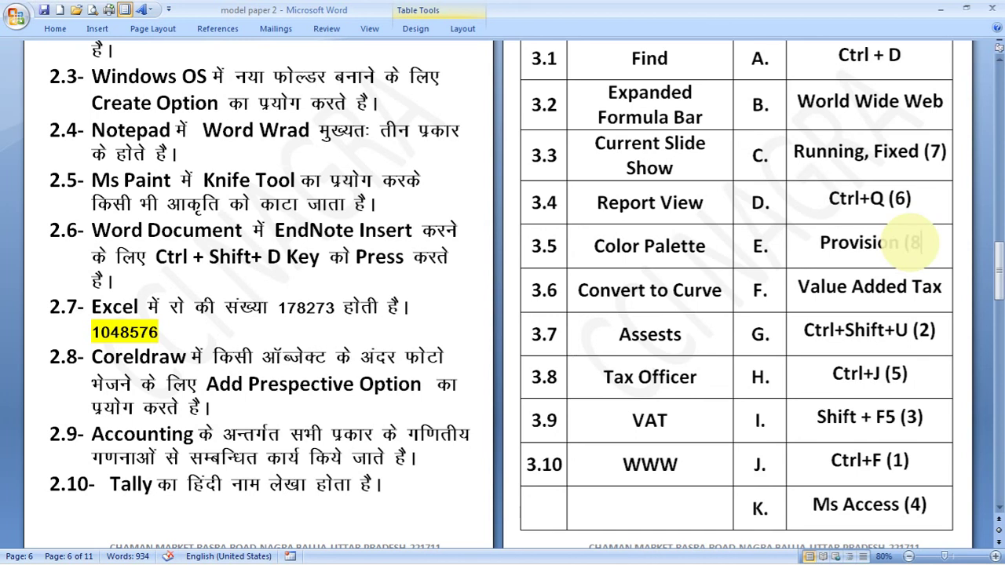
type(")")
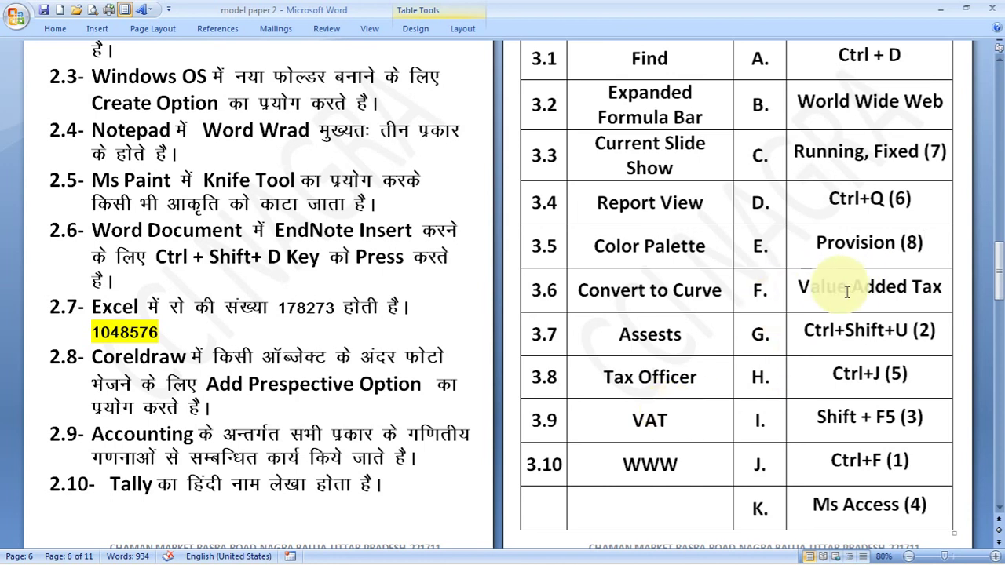
left_click(947, 287)
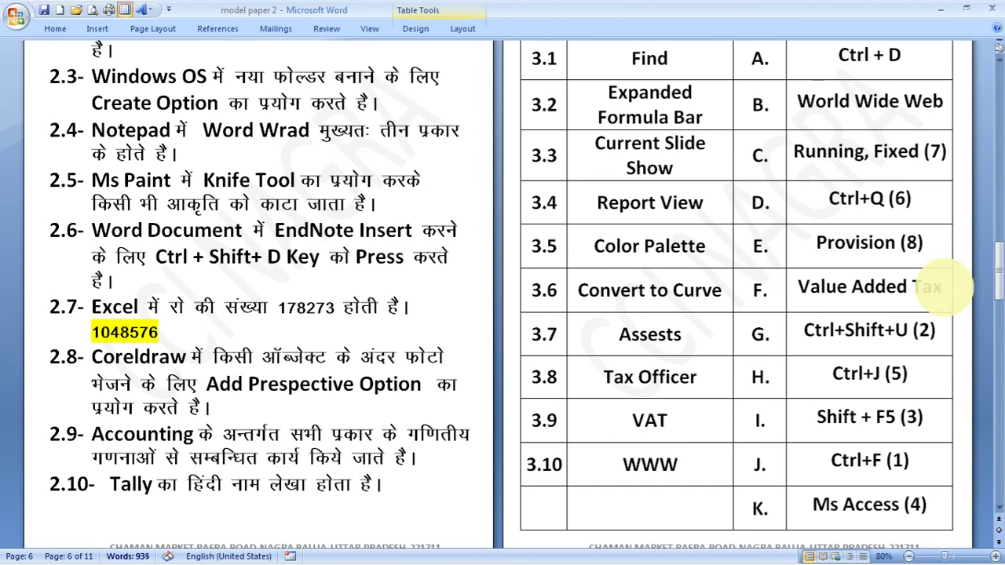
type("(9")
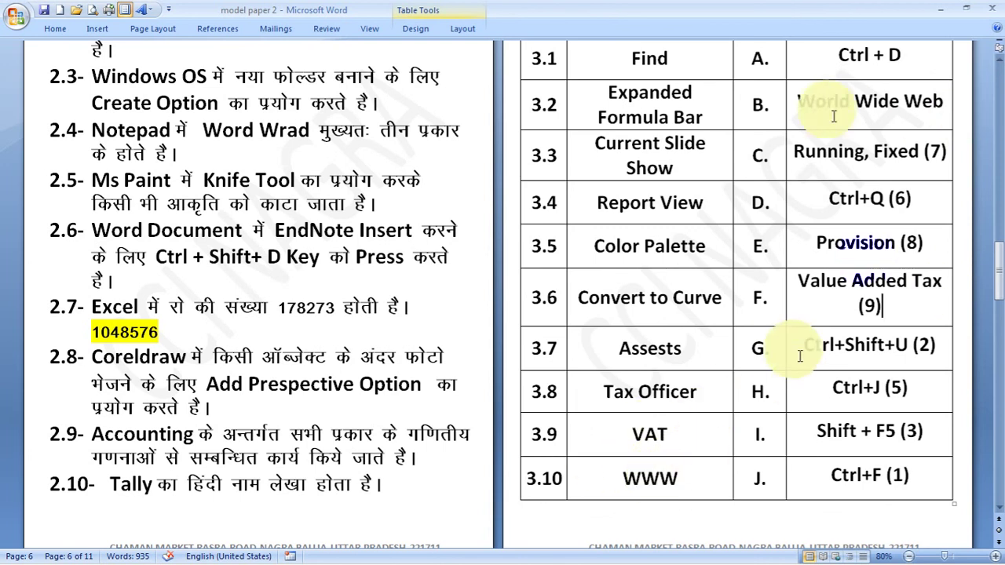
Add the answer number (10) after World Wide Web in Column Y of the matching table
left_click(943, 102)
type("(10")
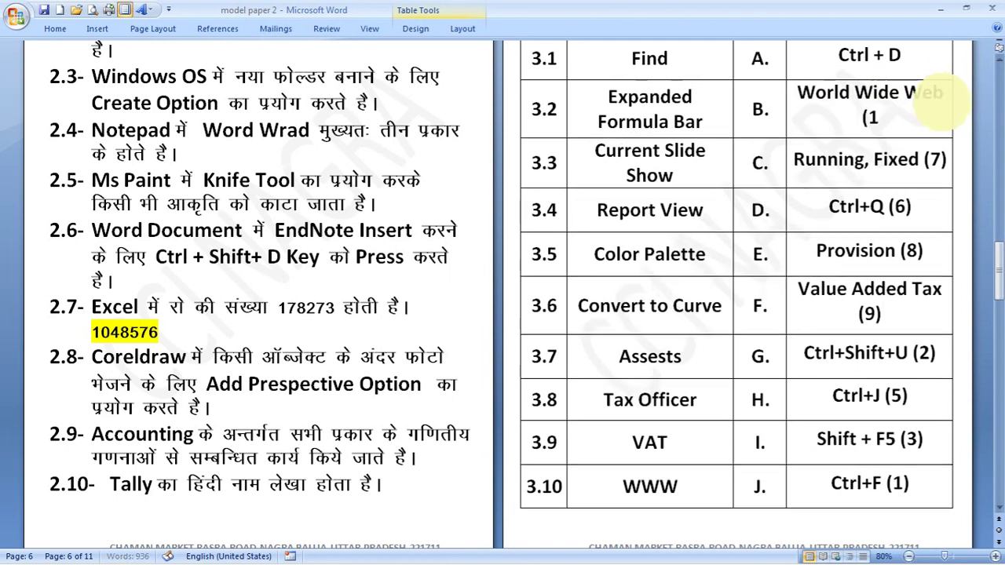
type(")")
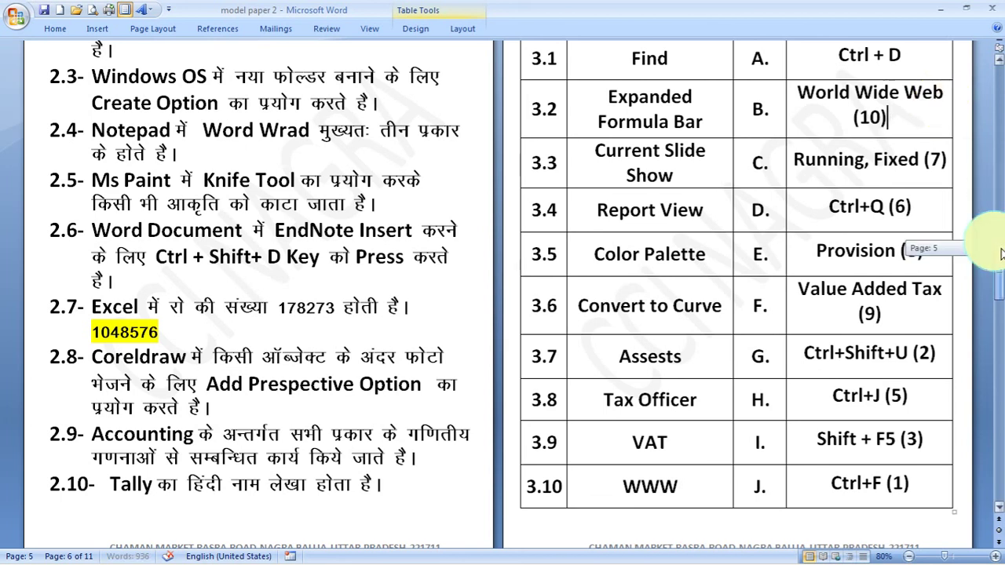
scroll(1001, 247, "up", 5)
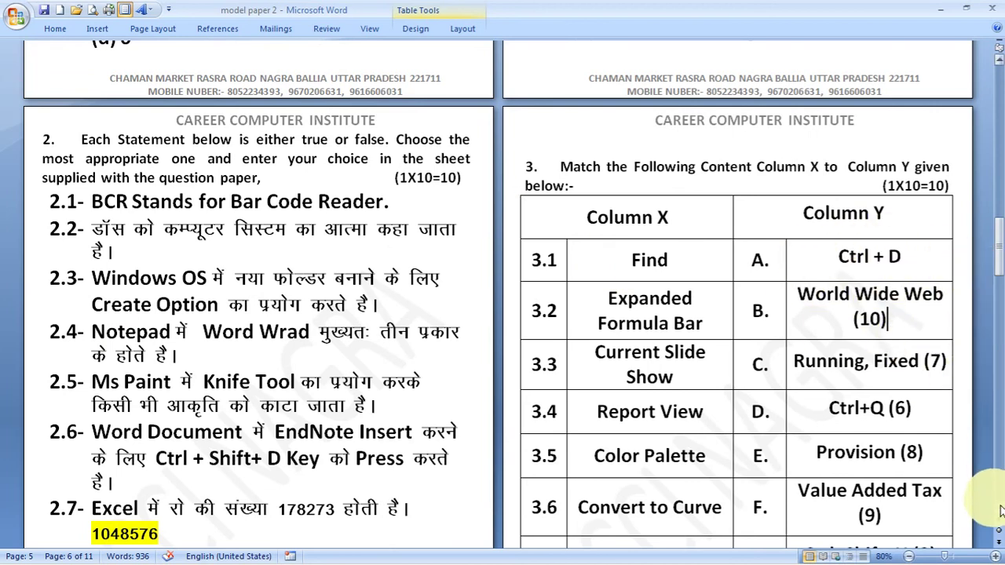
scroll(1000, 512, "down", 3)
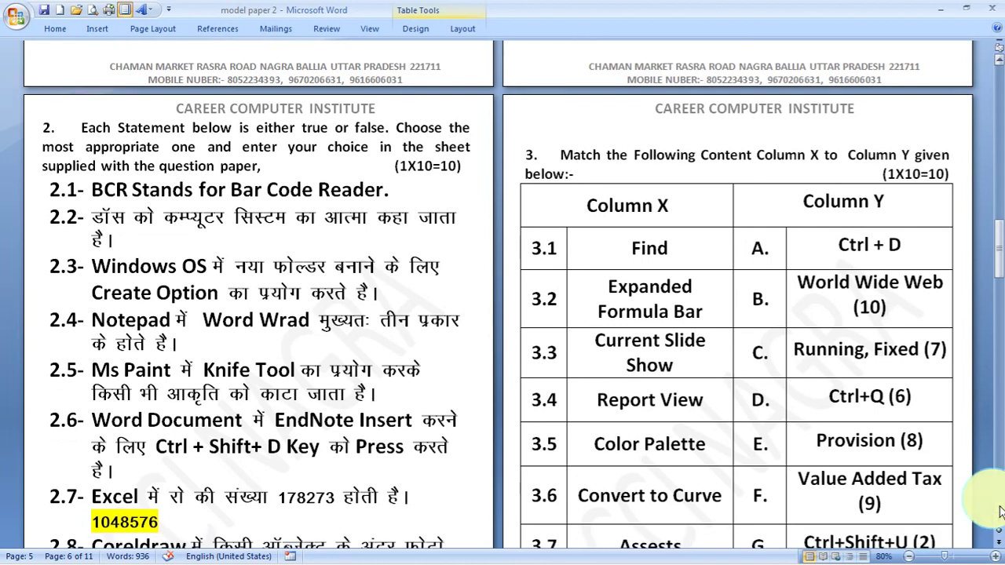
Review the question 3 matching table, enlarge the page view to 110%, and go on to the question 4 Fill in the Blanks section
scroll(1000, 512, "down", 3)
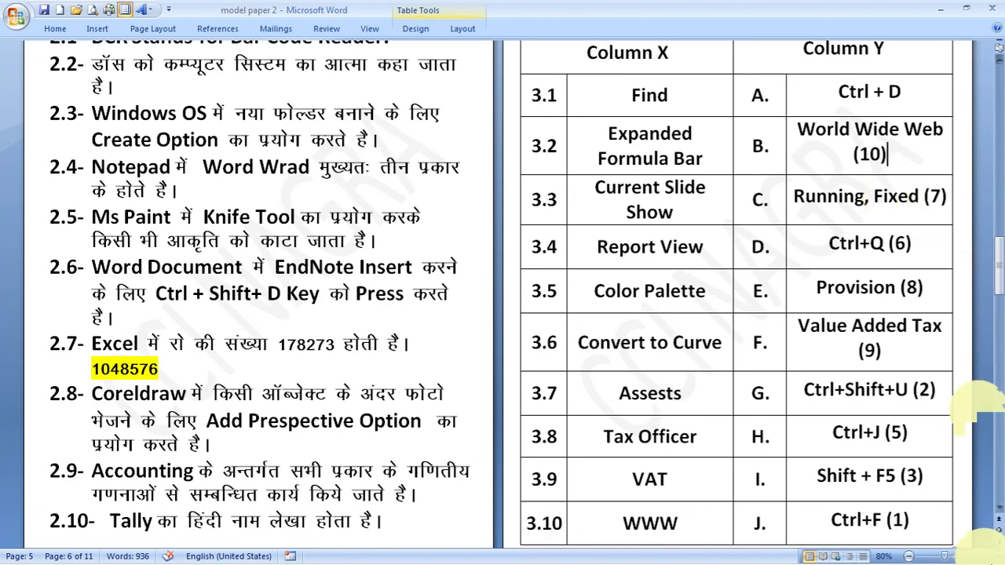
left_click(995, 556)
left_click(997, 556)
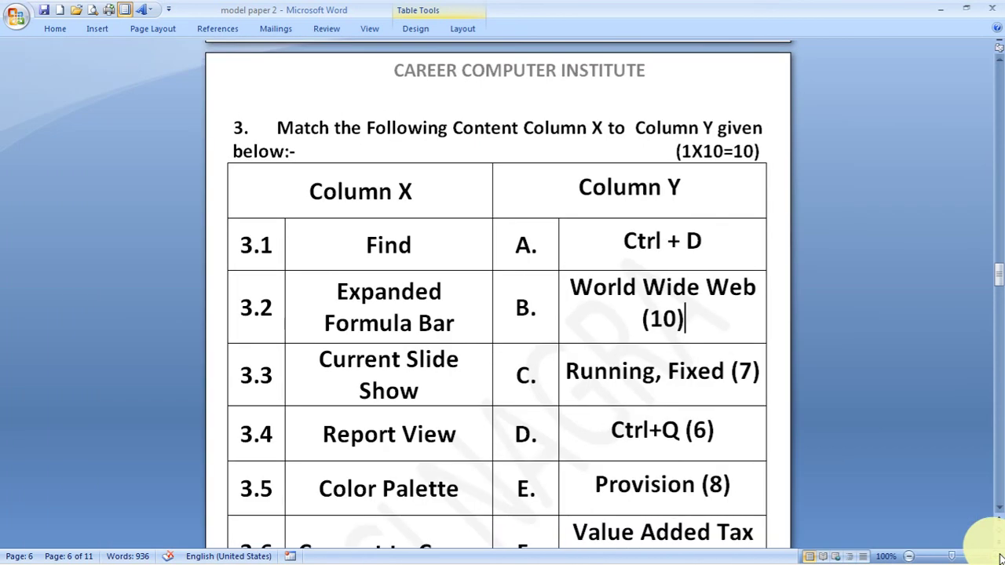
left_click(997, 556)
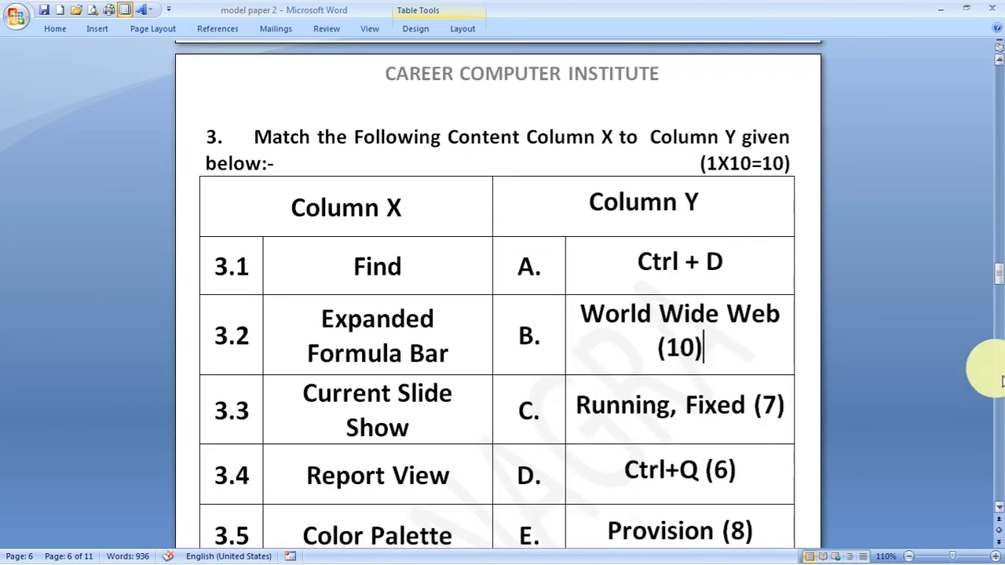
left_click(1000, 509)
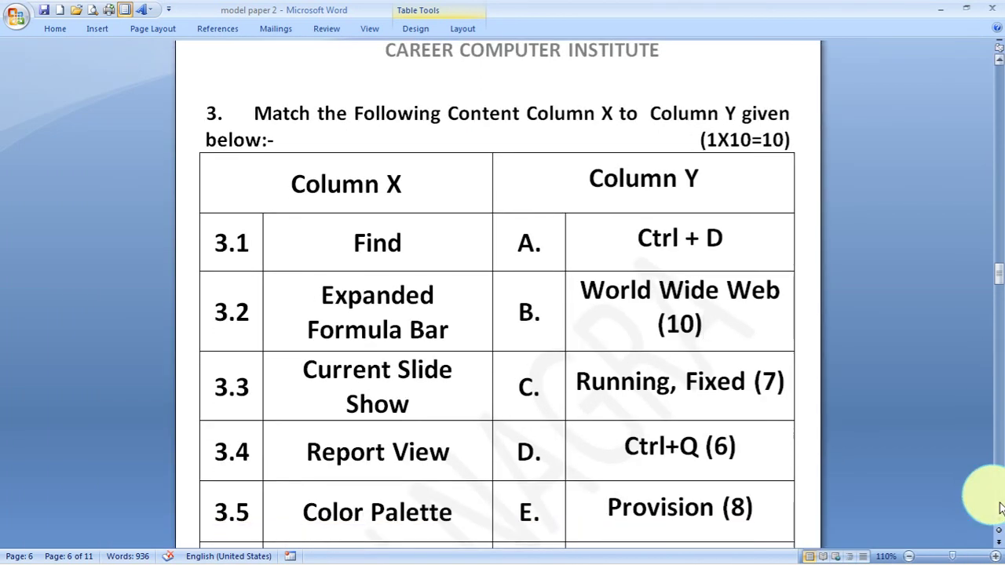
left_click(999, 508)
left_click_drag(1000, 508, 1000, 508)
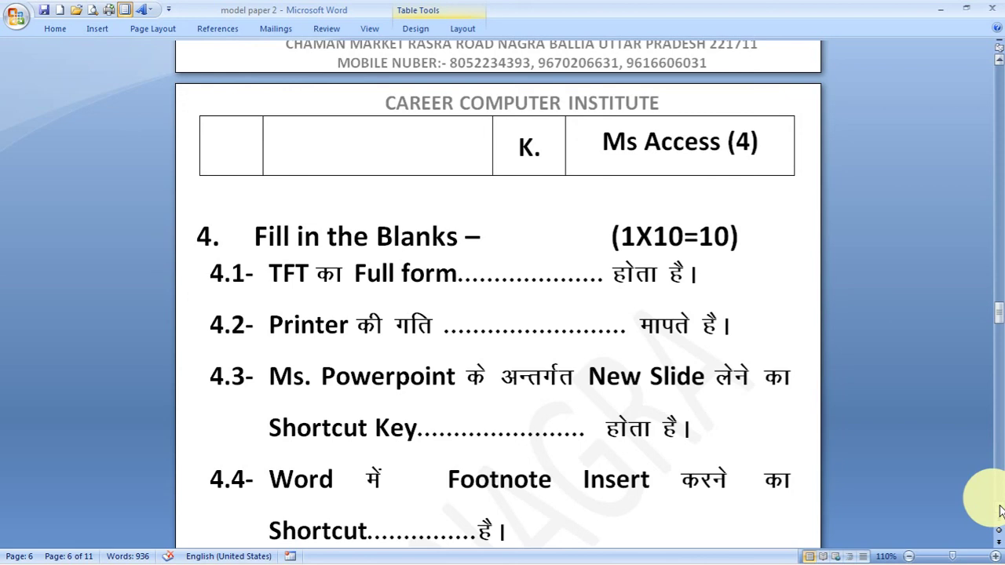
left_click_drag(1000, 510, 1000, 510)
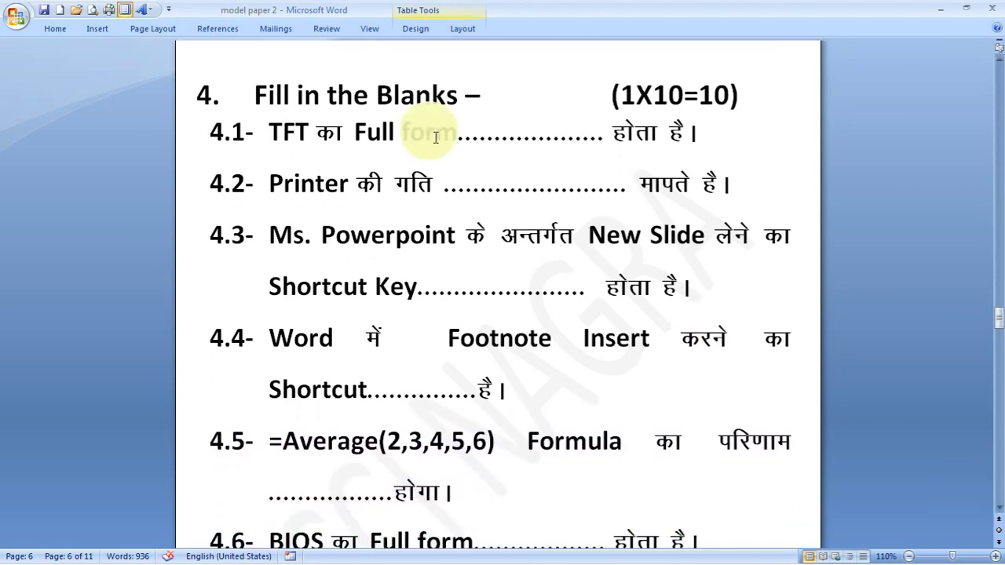